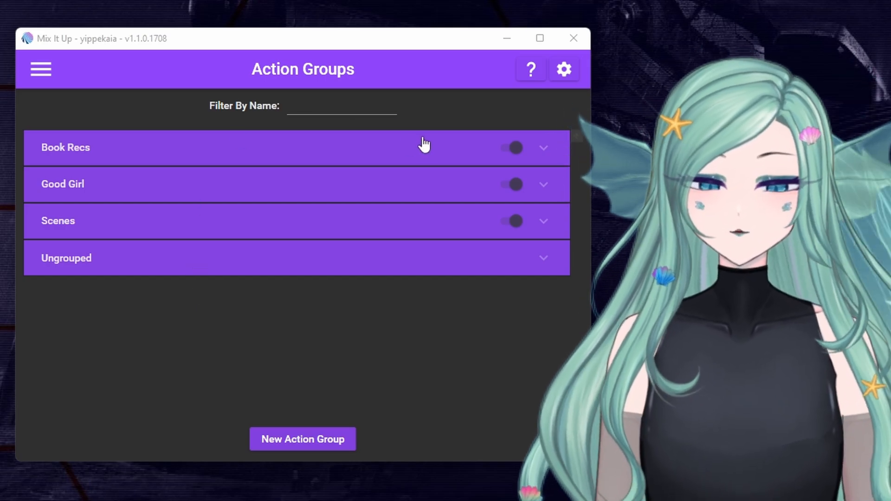
Examine the Random action inside the Dystopian Books command of the Book Recs group.
click(419, 147)
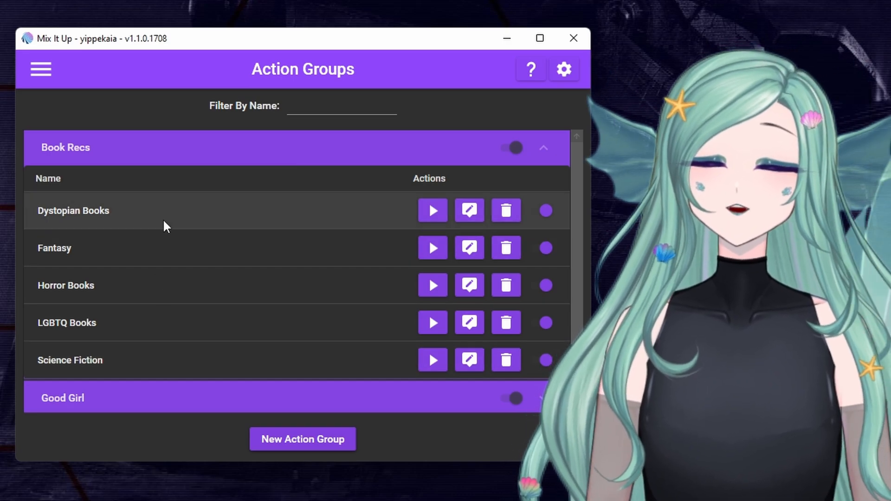
click(469, 211)
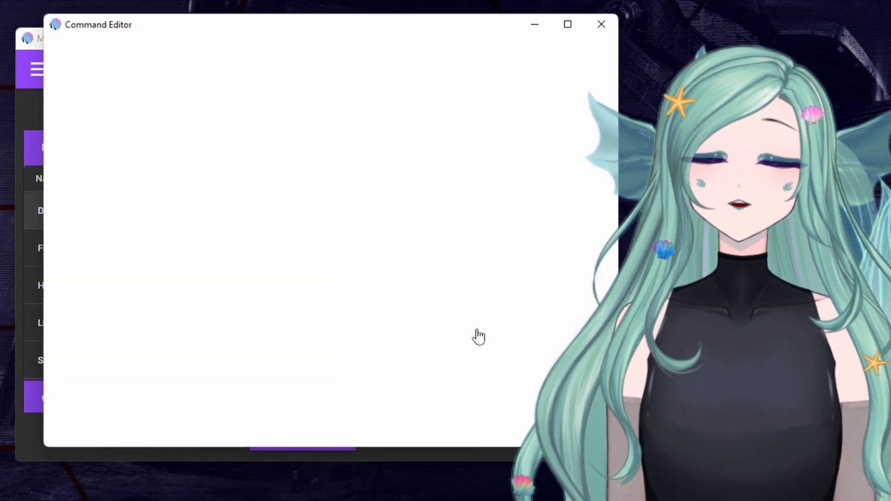
click(215, 99)
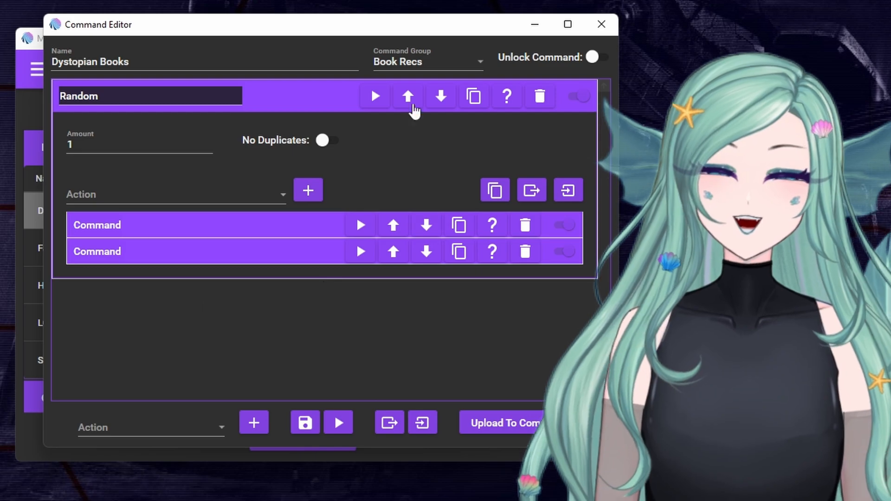
click(602, 24)
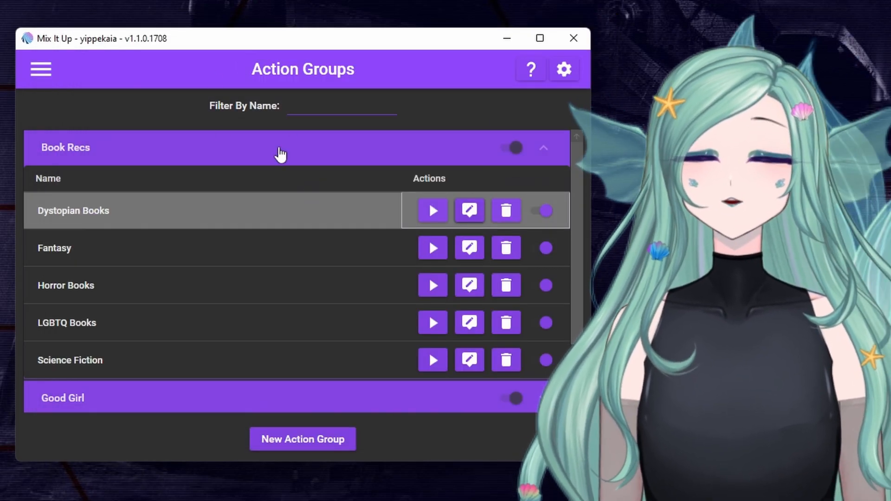
click(282, 147)
Look through the commands listed in the Good Girl and Scenes groups.
click(193, 192)
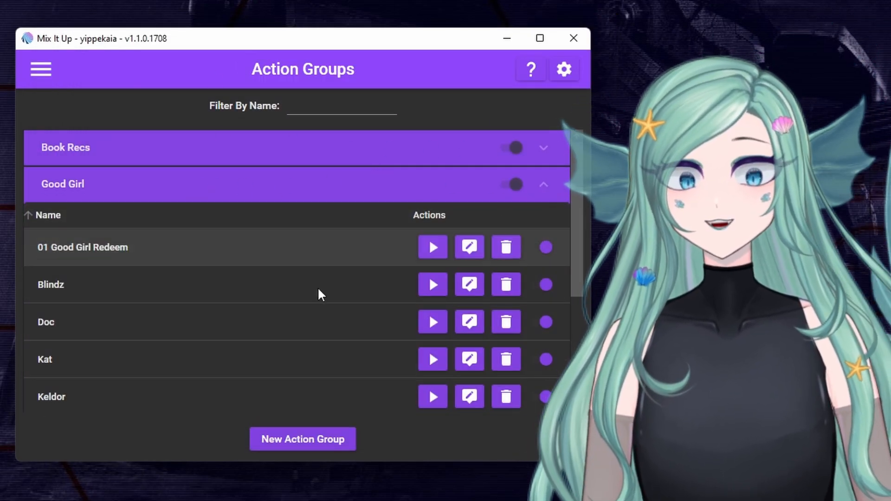
scroll(181, 243, down, 2)
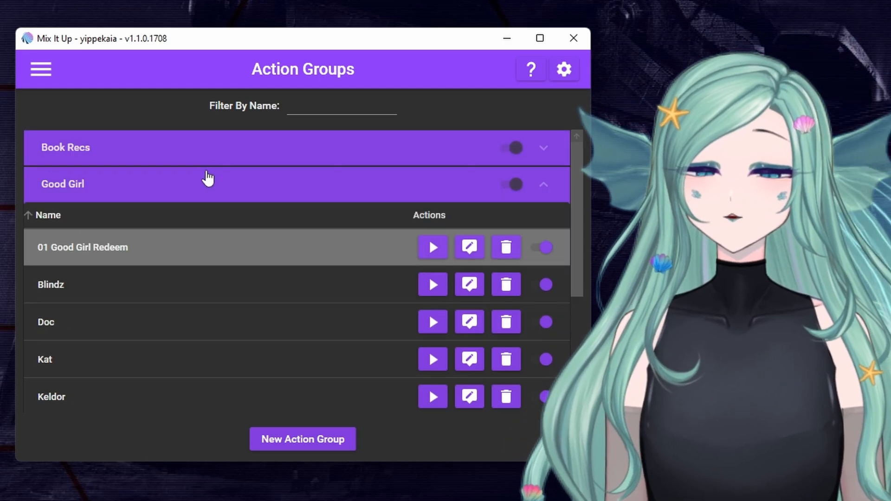
click(204, 188)
click(215, 227)
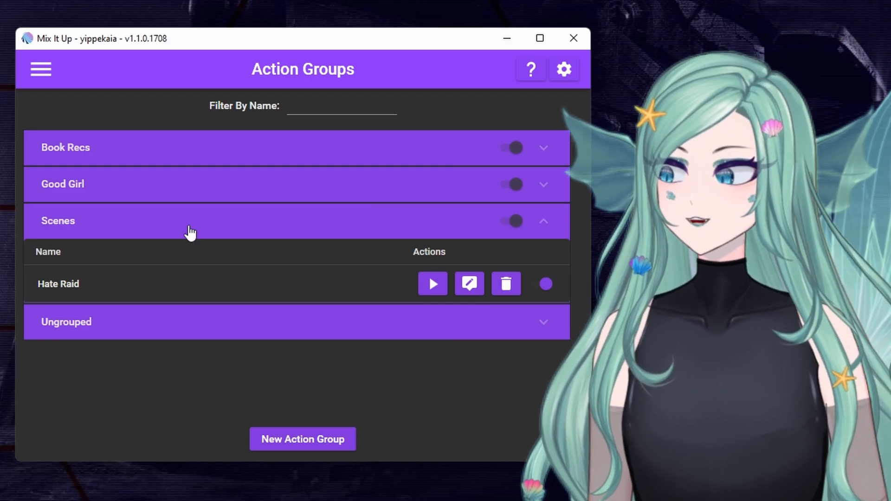
click(191, 233)
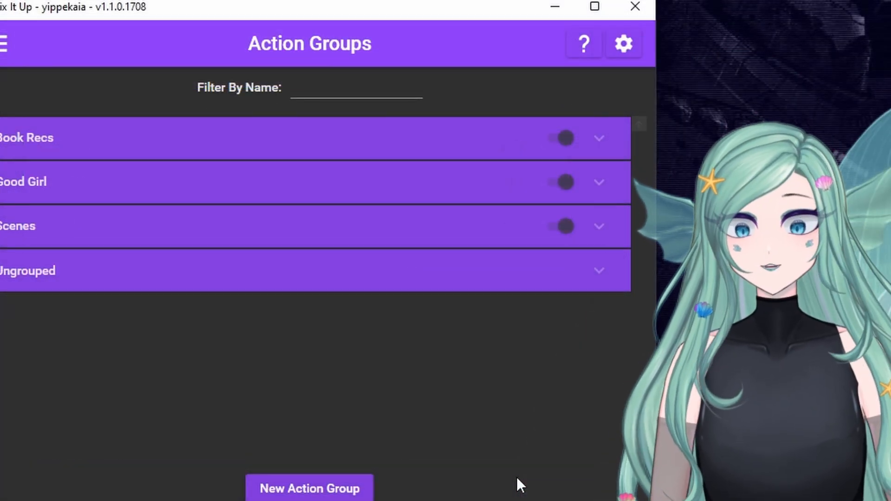
Create a new action group command named Mythica.
click(303, 492)
click(66, 37)
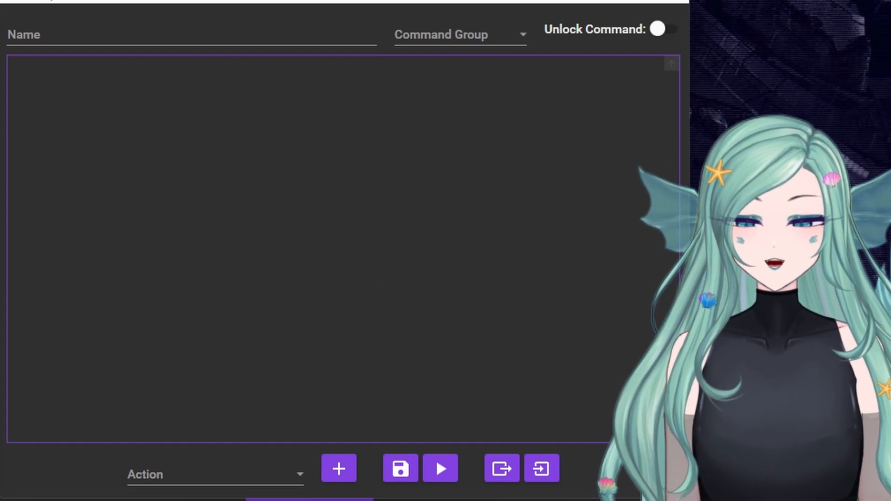
click(52, 30)
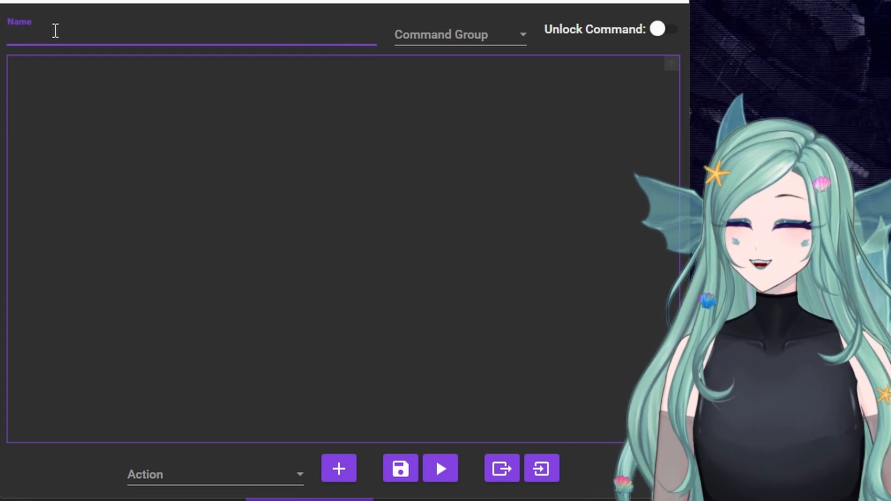
text(Mythica)
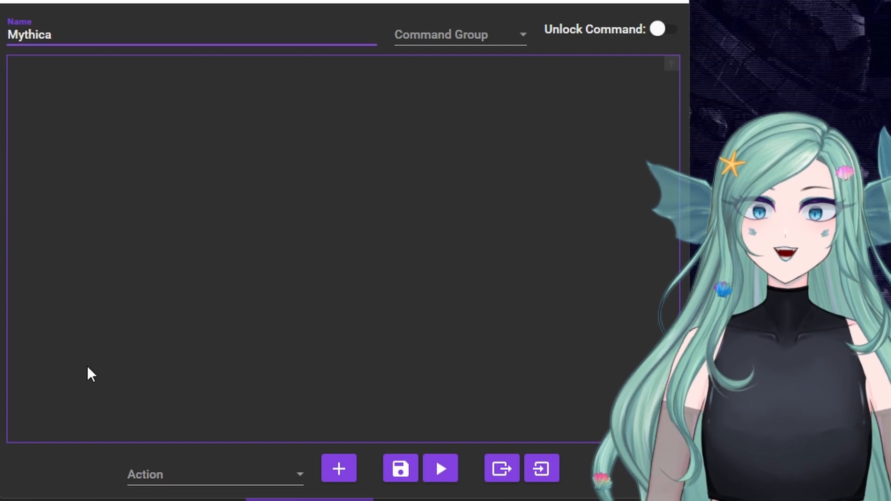
Add a Sound action that plays E:\OBS Scenes\Stream Sound Clips\Mythica WAV.wav through the default output.
click(213, 461)
scroll(229, 371, down, 18)
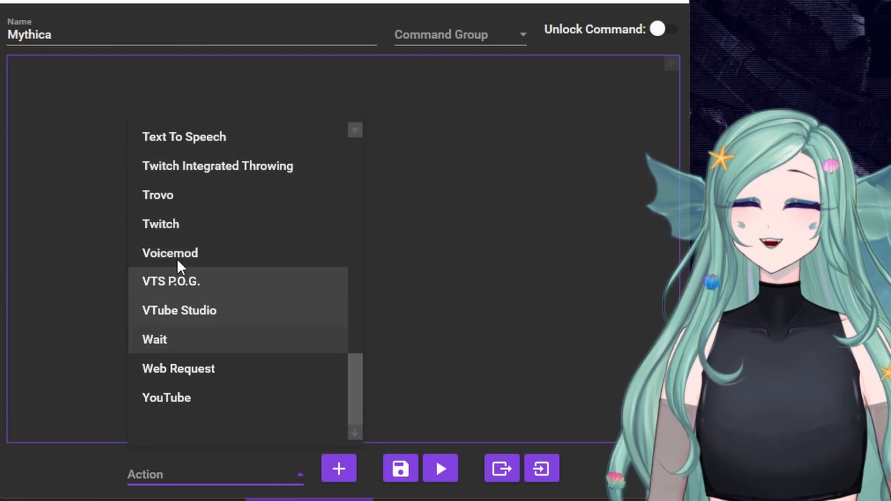
scroll(206, 311, up, 2)
click(217, 204)
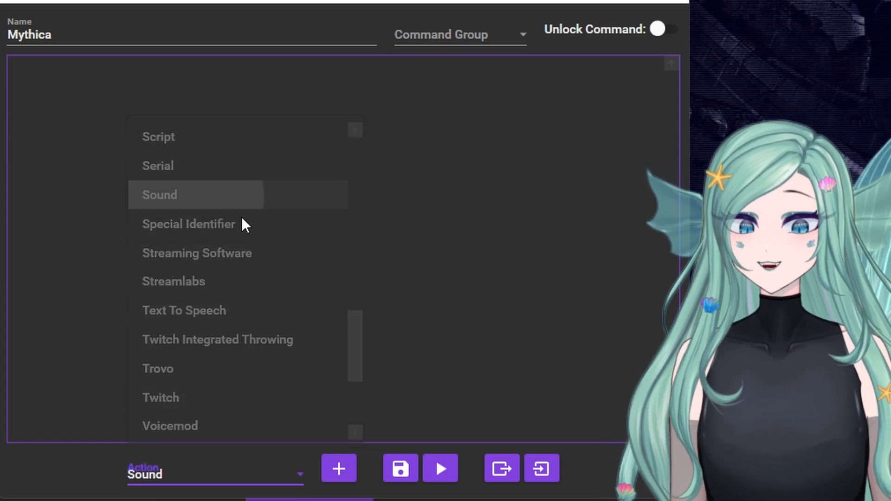
click(343, 470)
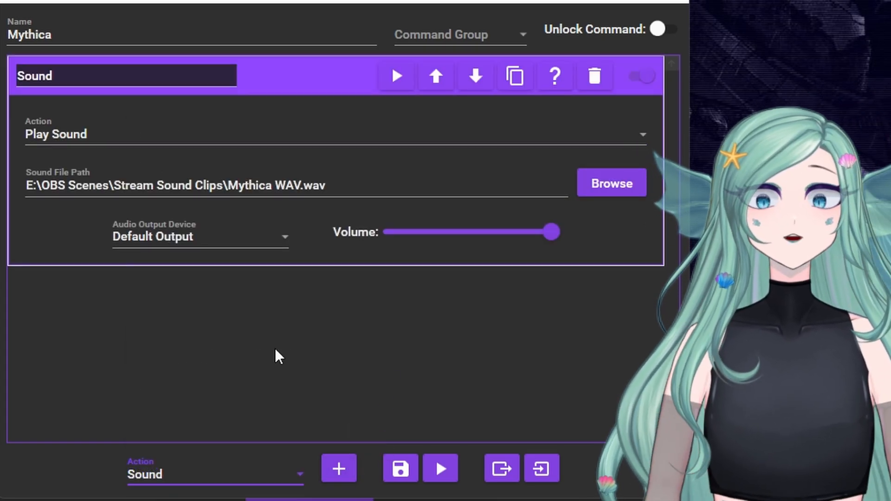
Add a Chat Message action below the Sound action in the Mythica command.
click(199, 482)
scroll(258, 223, up, 10)
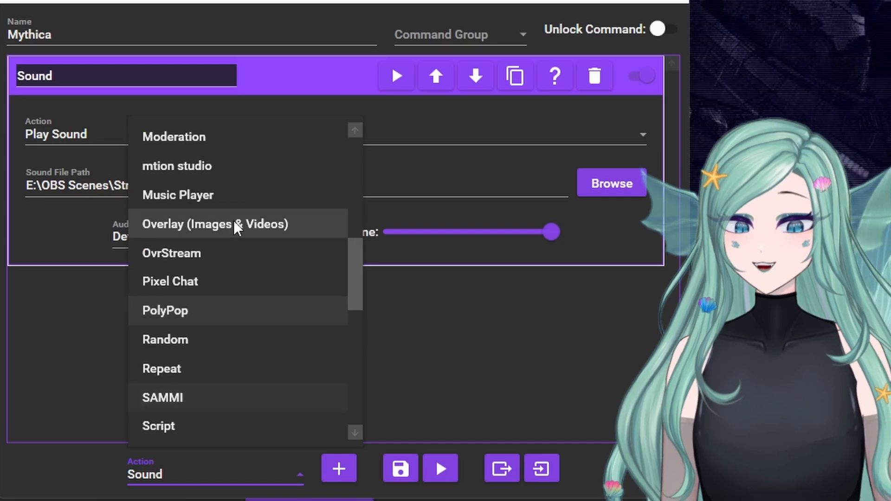
click(243, 167)
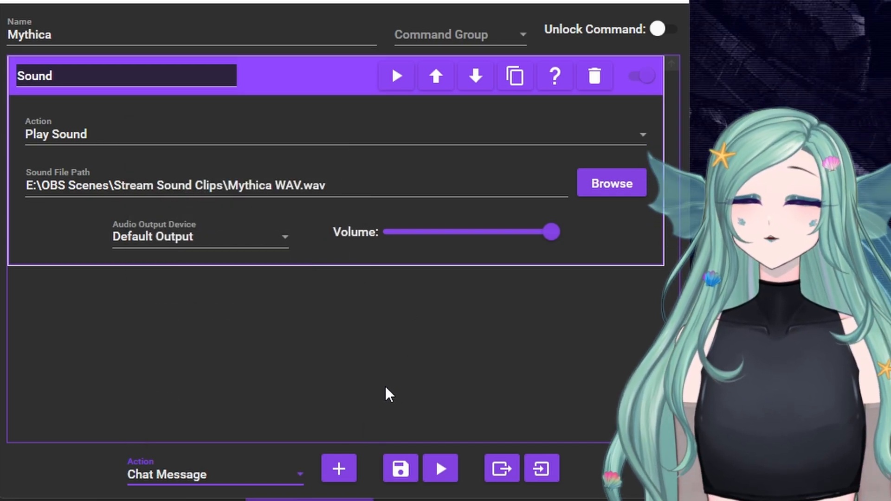
click(344, 471)
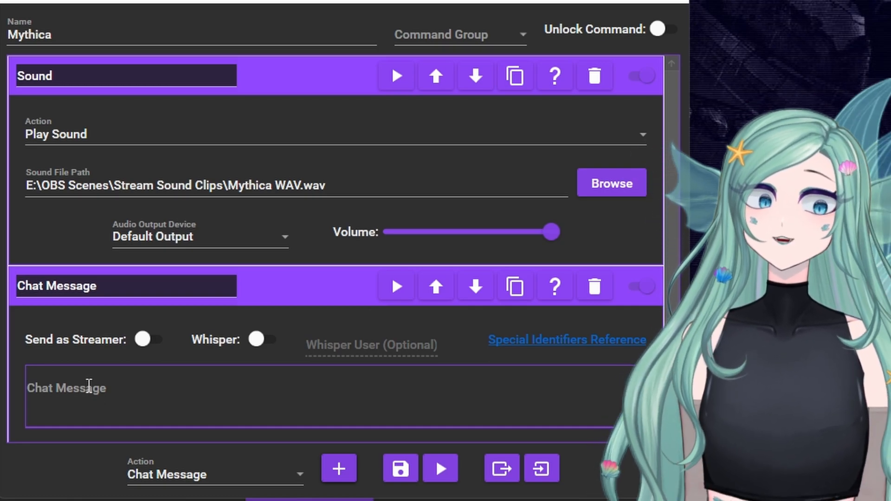
Enter the chat message "Clip lovingly provided by Mythica. Be sure to check her out! twitch.tv/mythicavaleknight".
click(59, 402)
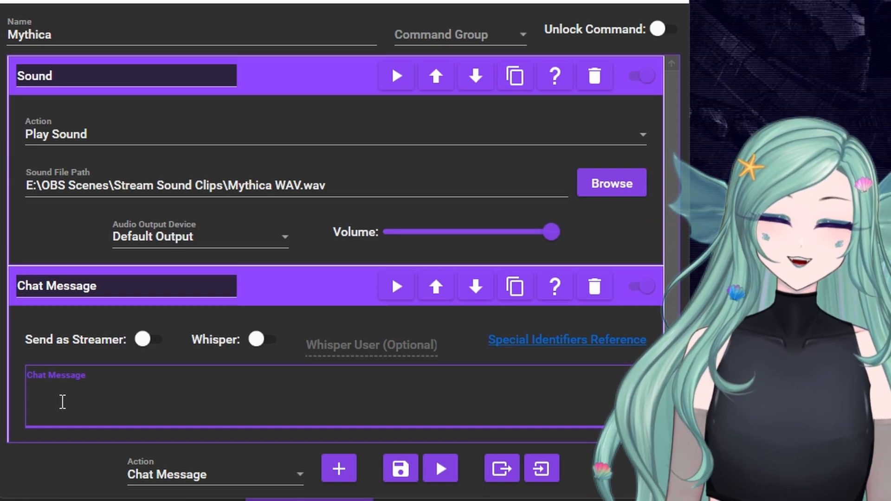
text(Clip lovingly)
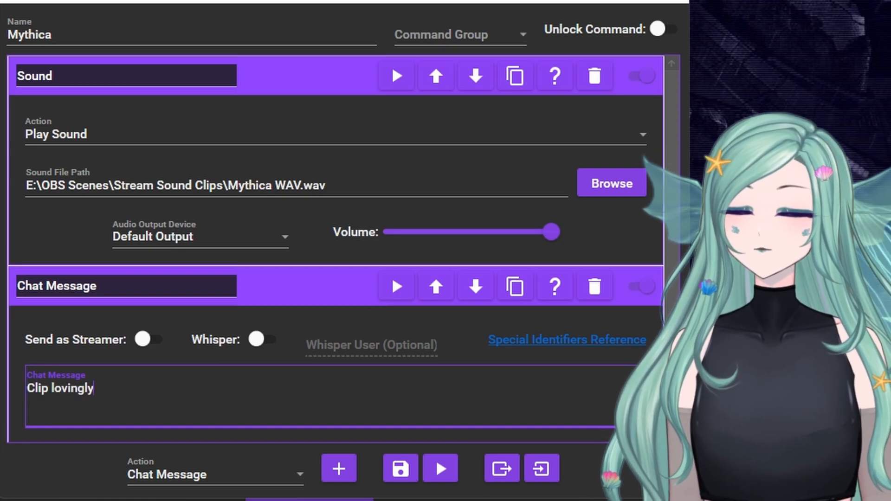
text( provided by)
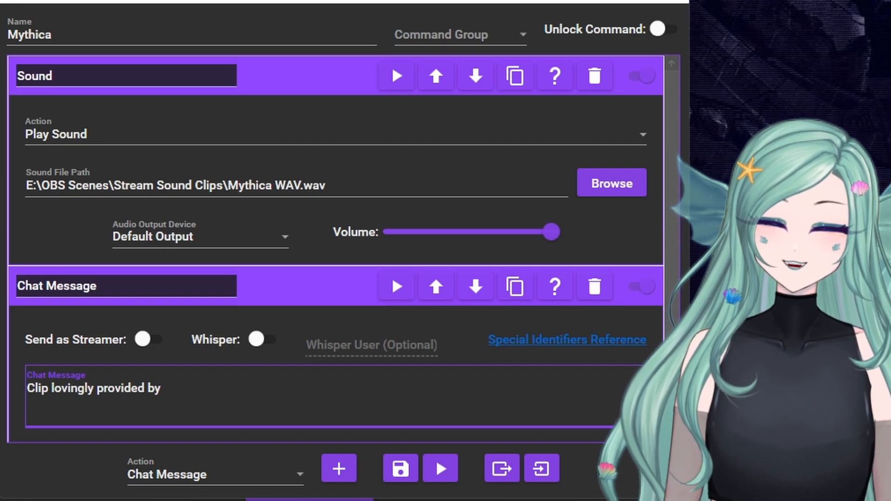
text( M)
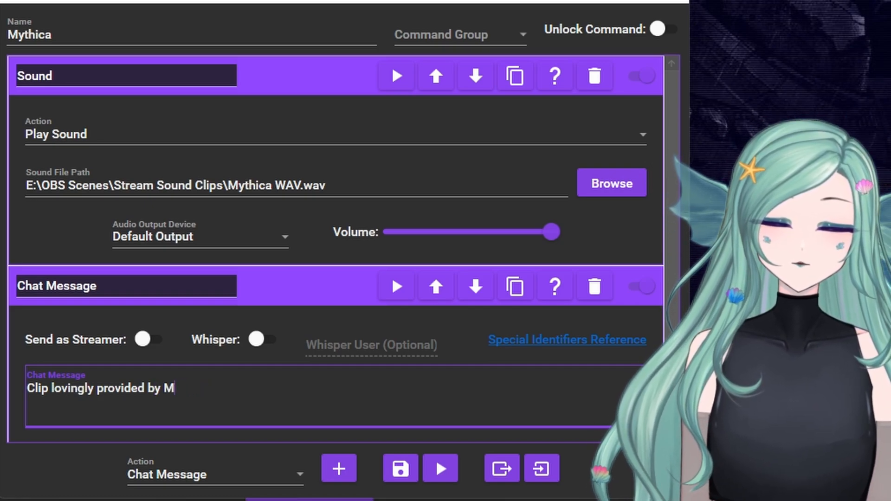
text(Ythica. Be sure to ch)
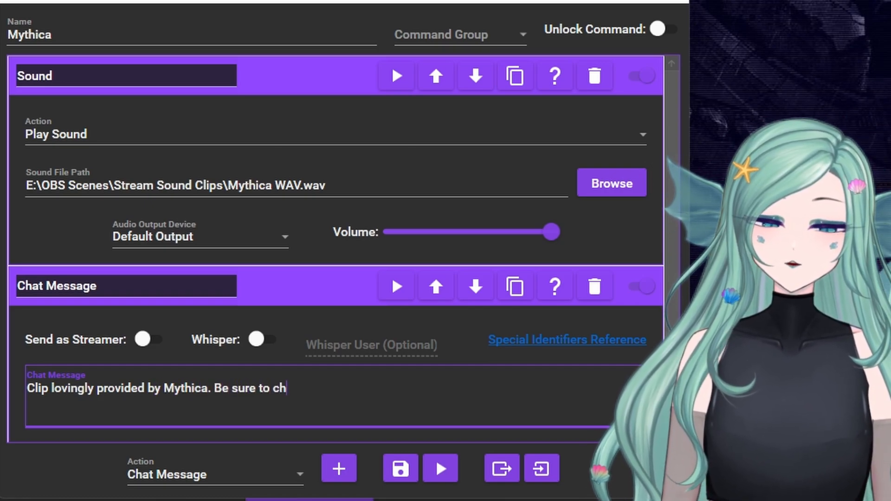
text(eck her out! twitch.tv/mythicavaleknight)
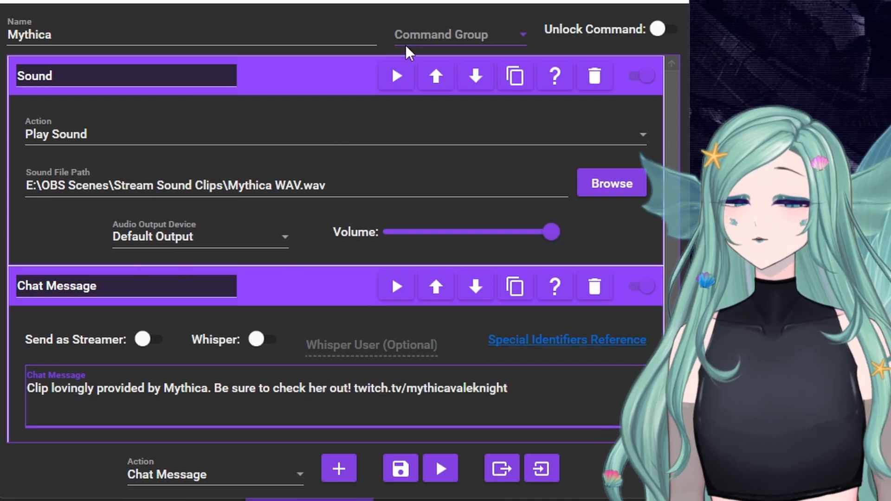
Assign the Mythica command to a new command group named Good Girl 2 and save the command.
click(422, 28)
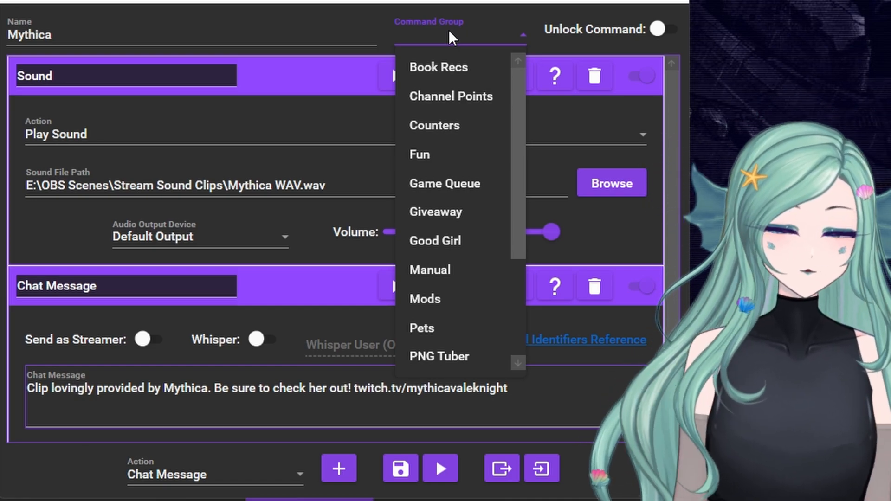
text(Good Girl 3)
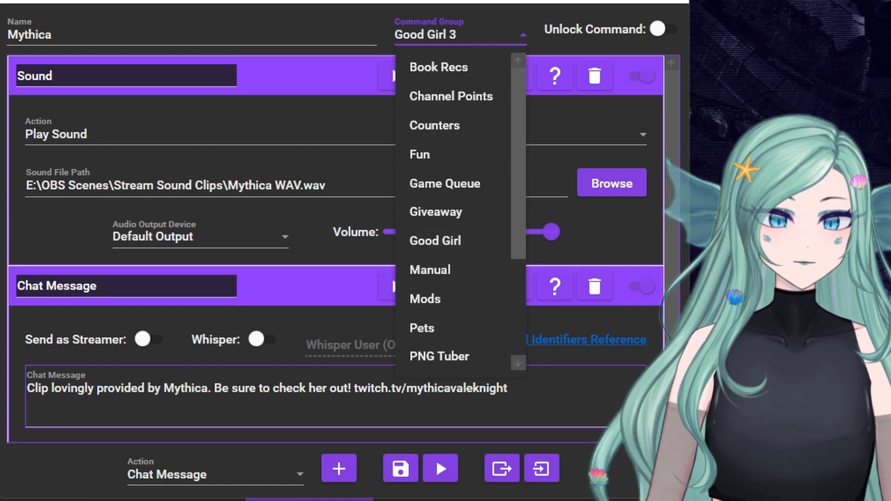
key(BackSpace)
text(2)
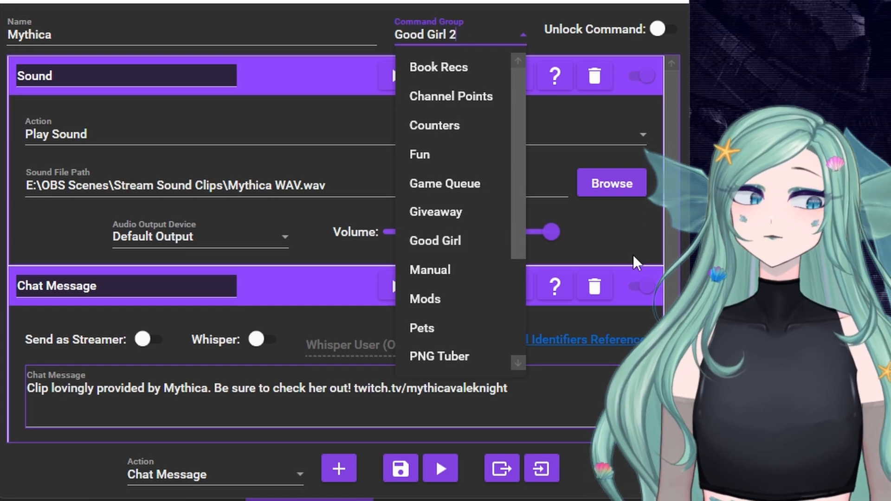
key(Return)
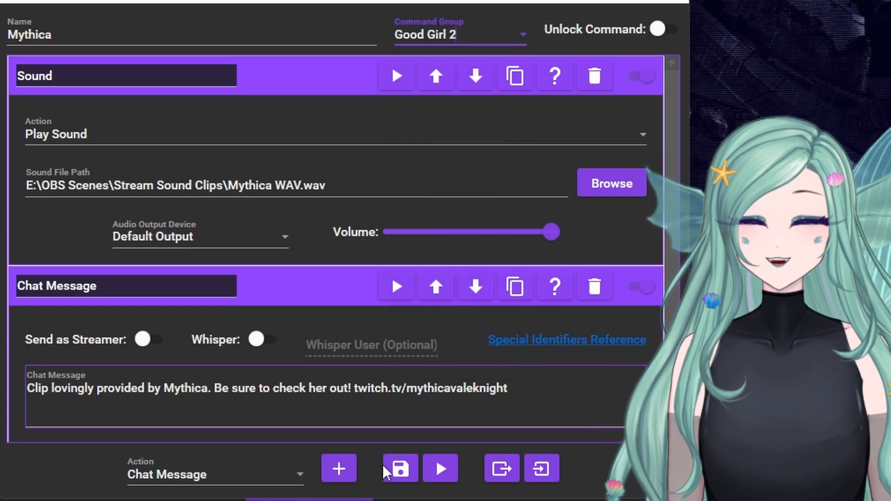
click(399, 469)
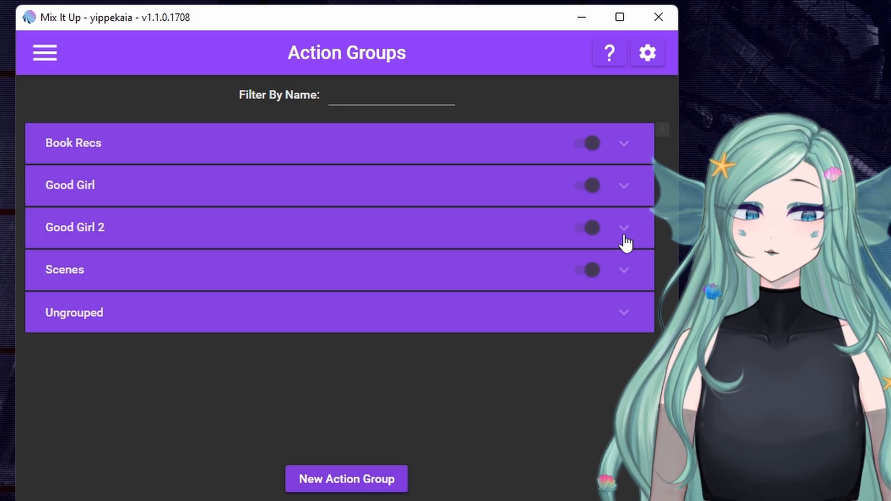
Examine the commands in the Good Girl 2 group and in the original Good Girl group.
click(621, 237)
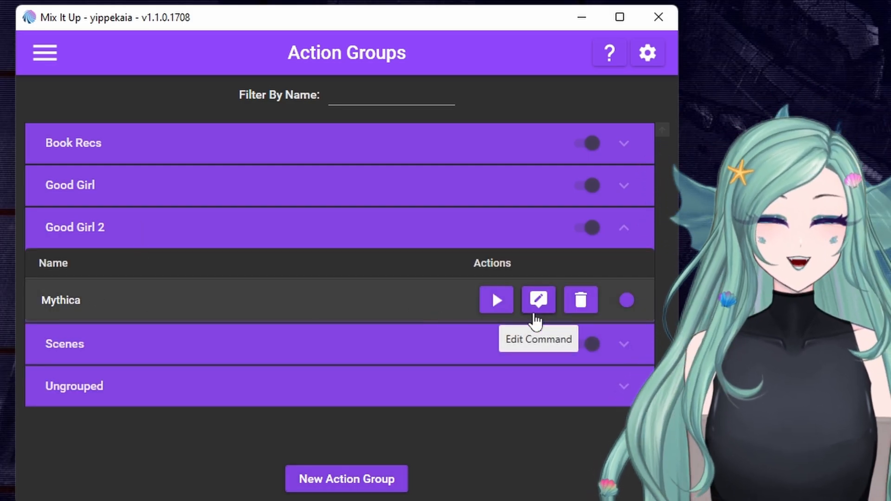
click(307, 199)
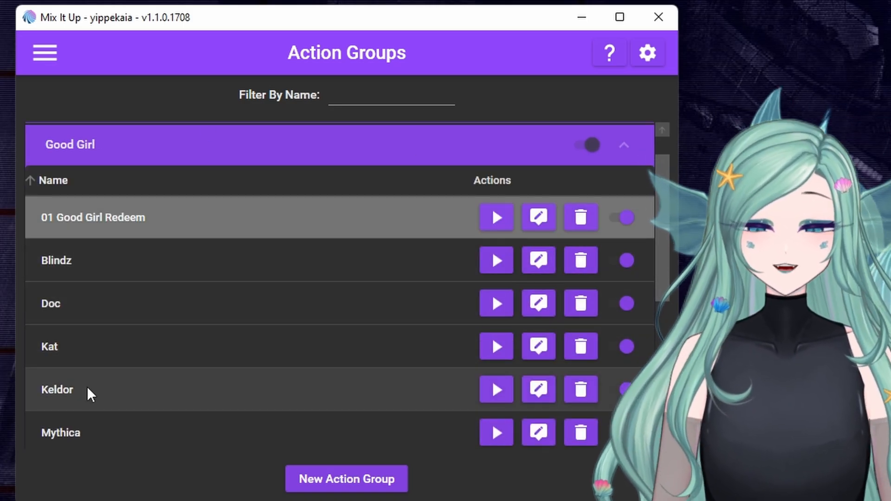
scroll(88, 390, down, 3)
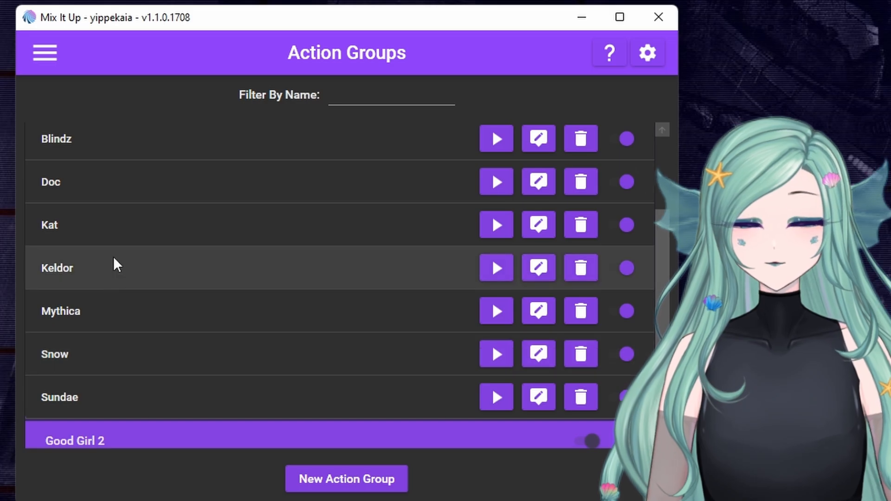
scroll(120, 200, up, 1)
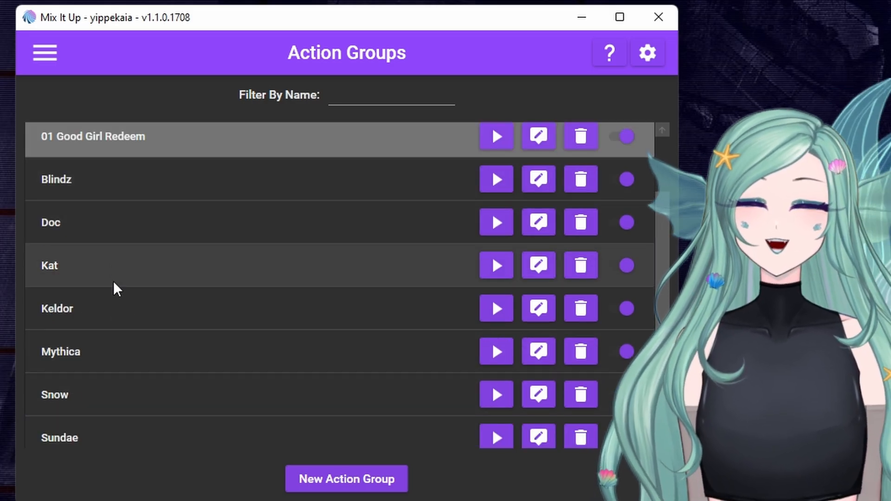
scroll(186, 278, up, 1)
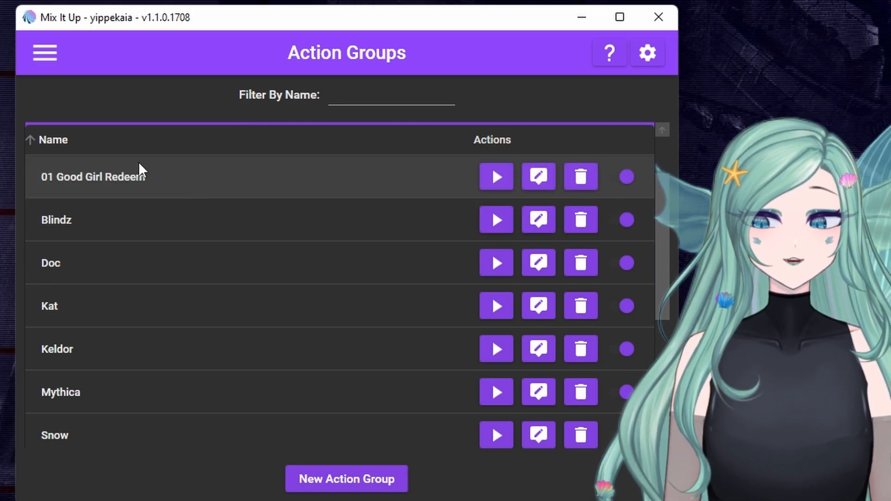
scroll(492, 200, up, 2)
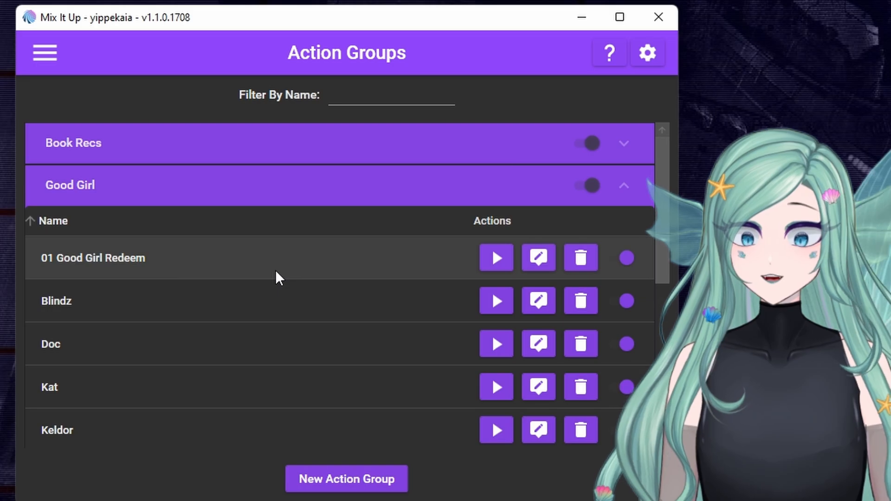
click(279, 185)
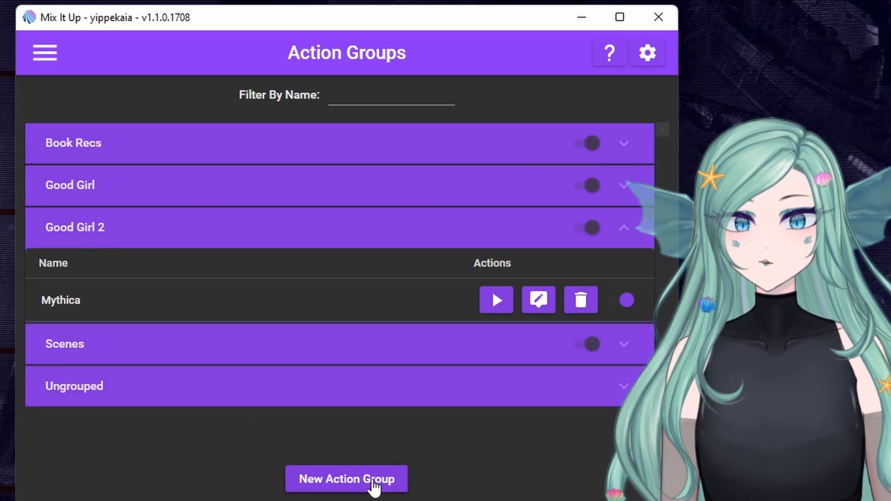
Create a new action group named 01 Good Girl and assign it to the Good Girl 2 command group.
click(374, 480)
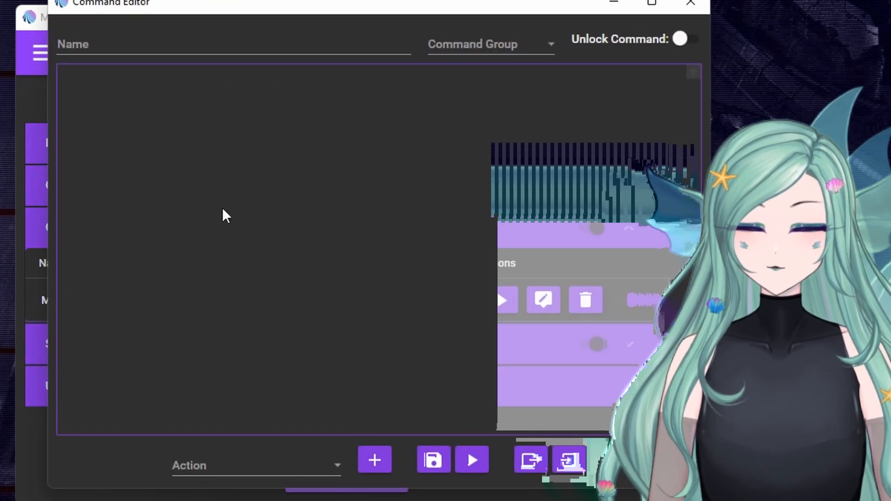
click(172, 43)
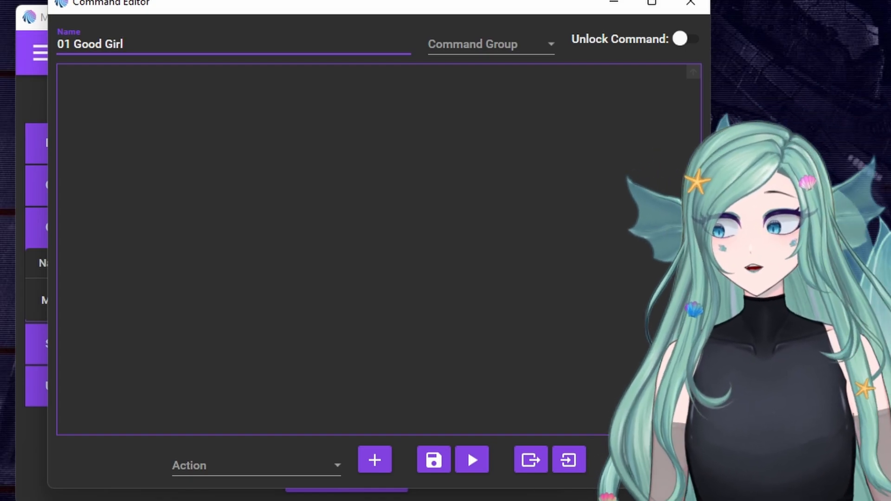
click(491, 42)
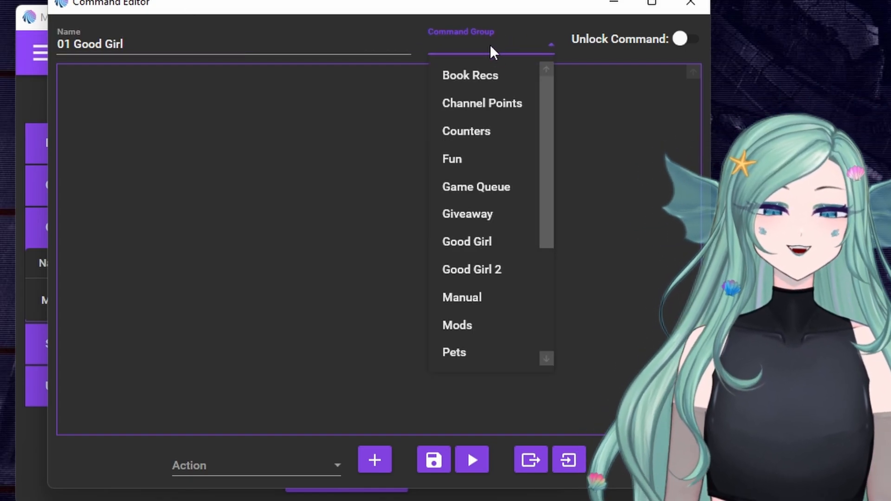
click(479, 274)
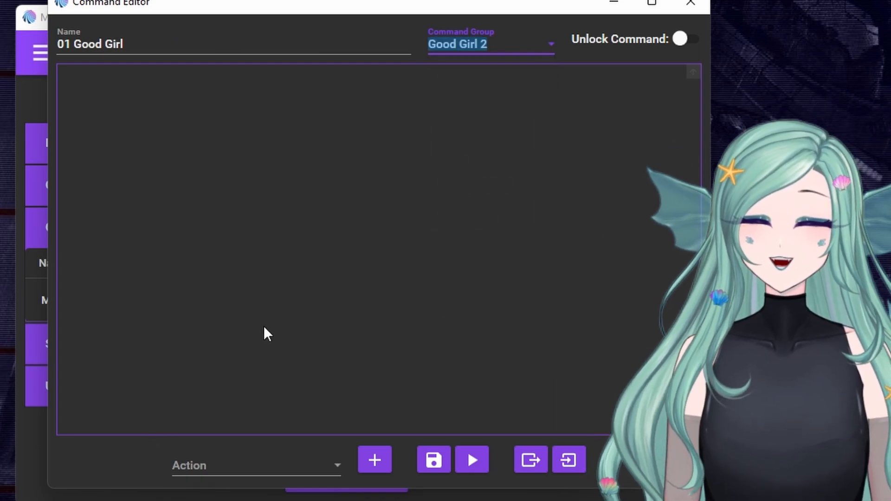
click(308, 224)
Add a Random action to the 01 Good Girl command and set its amount to 1.
click(299, 468)
scroll(230, 135, down, 1)
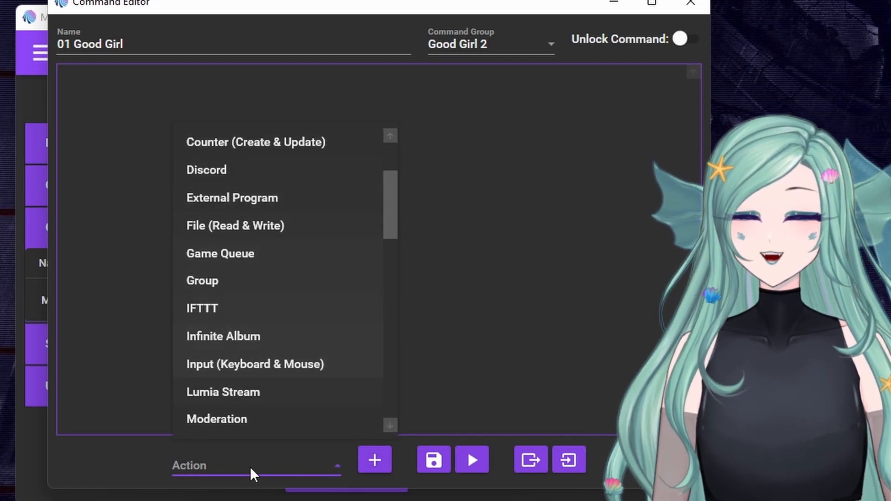
click(255, 469)
click(289, 470)
scroll(259, 278, down, 1)
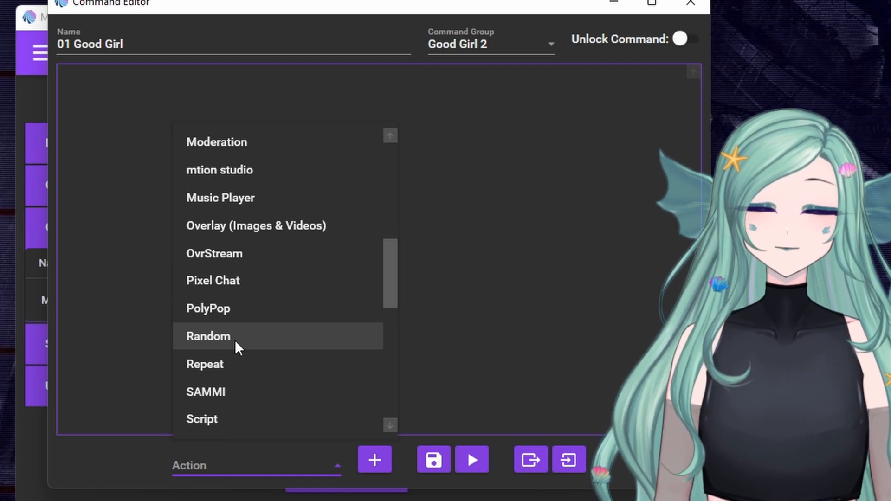
click(235, 340)
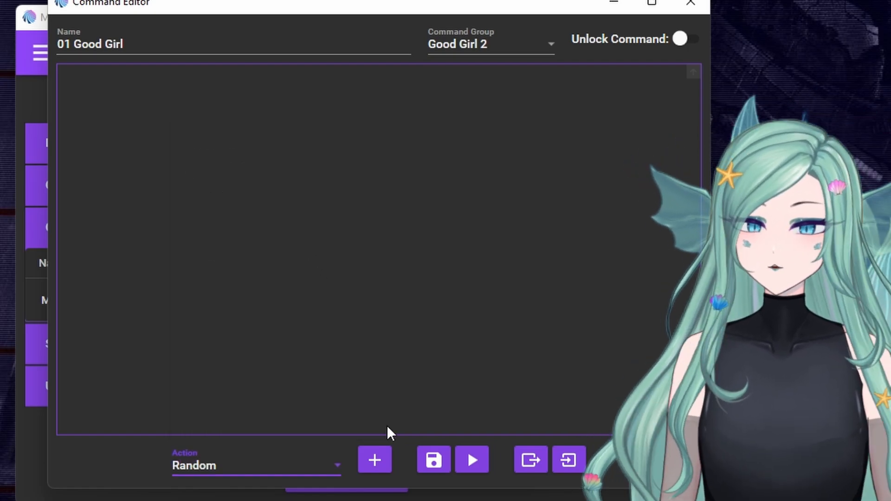
click(375, 460)
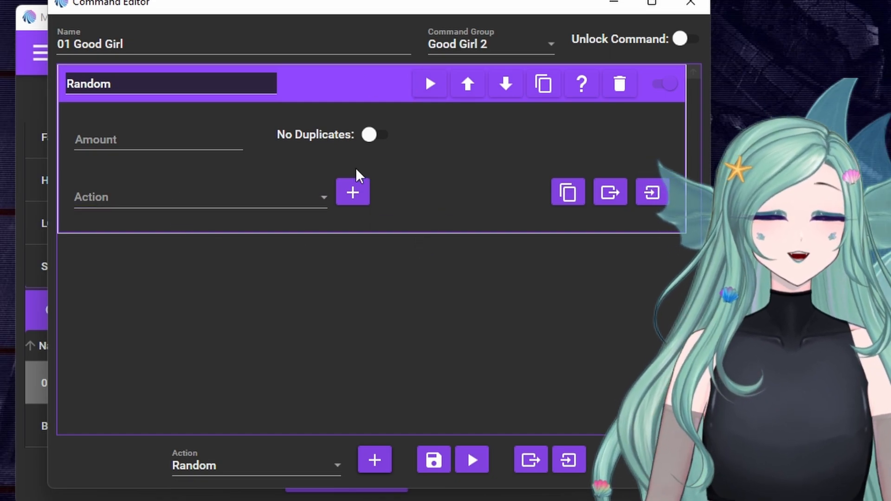
click(130, 135)
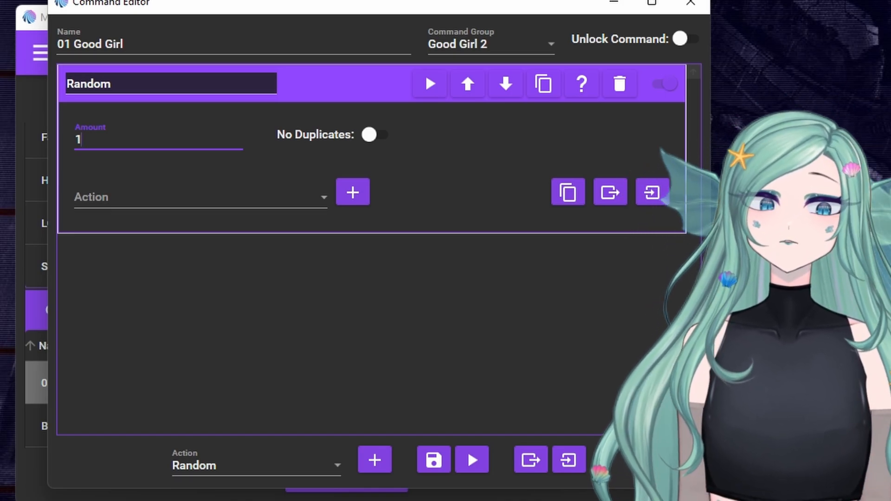
Add a Command action inside the Random action.
click(297, 203)
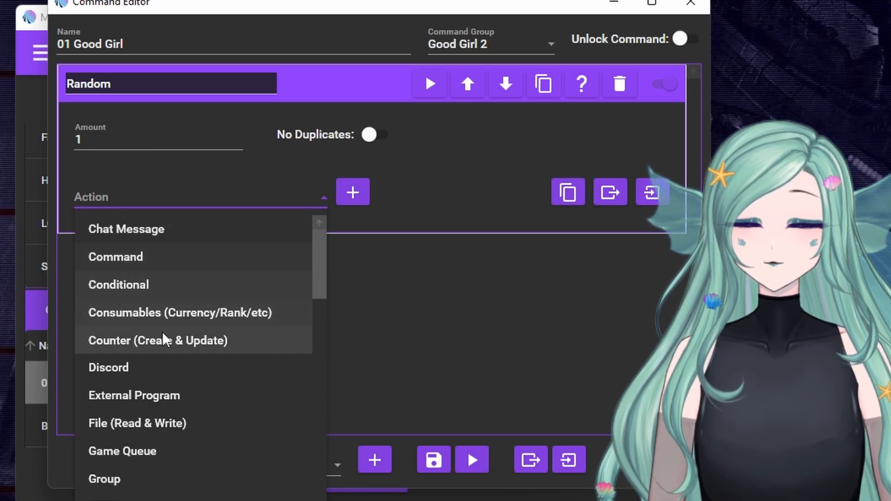
click(234, 262)
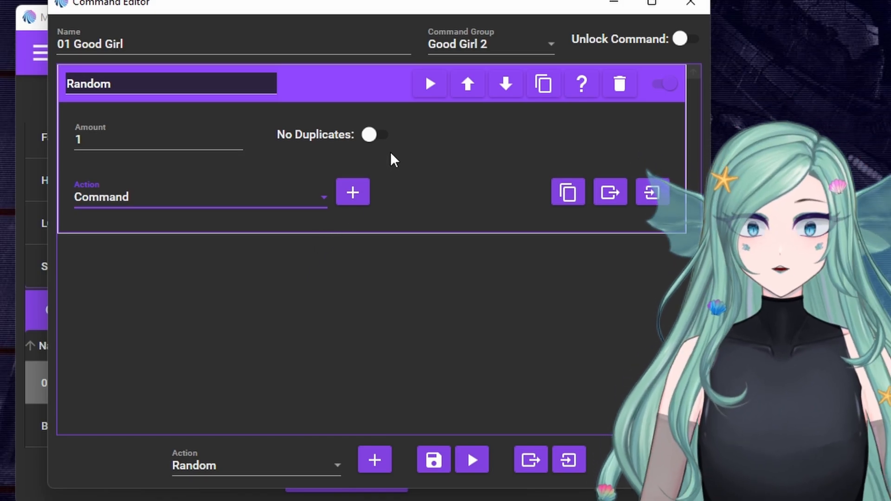
click(352, 192)
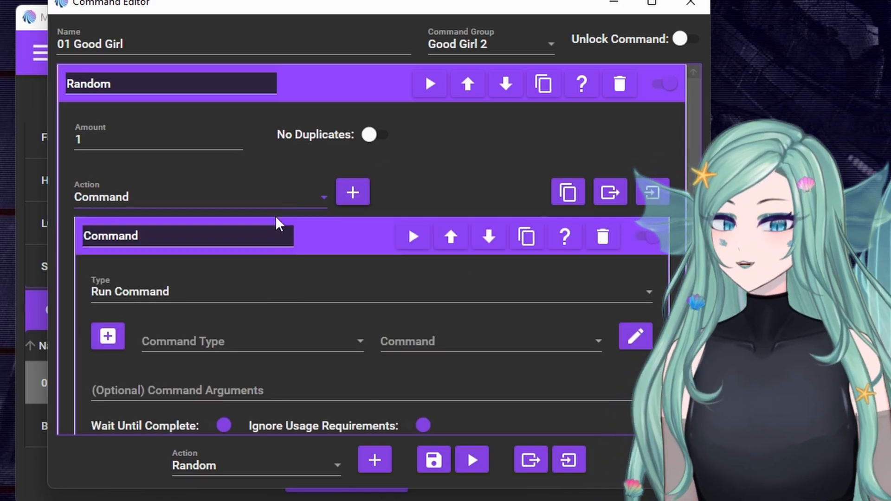
scroll(278, 195, down, 1)
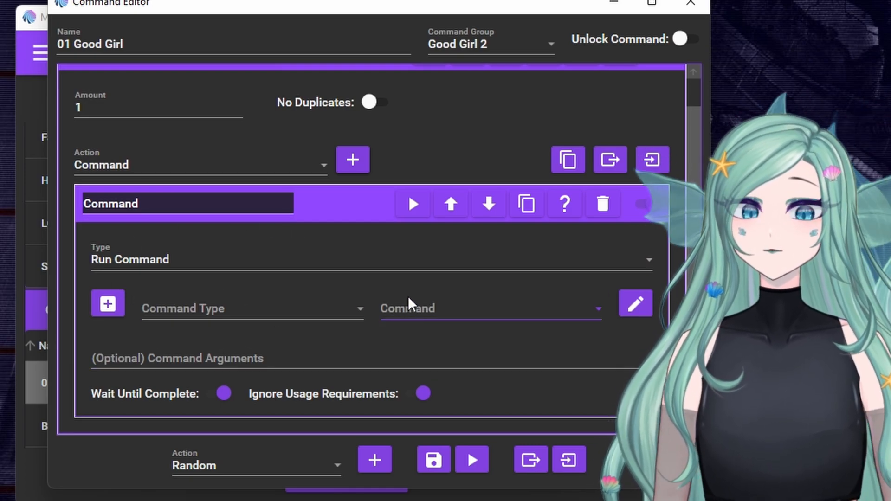
Set the nested Command action to run the Mythica action group from Good Girl 2.
click(271, 319)
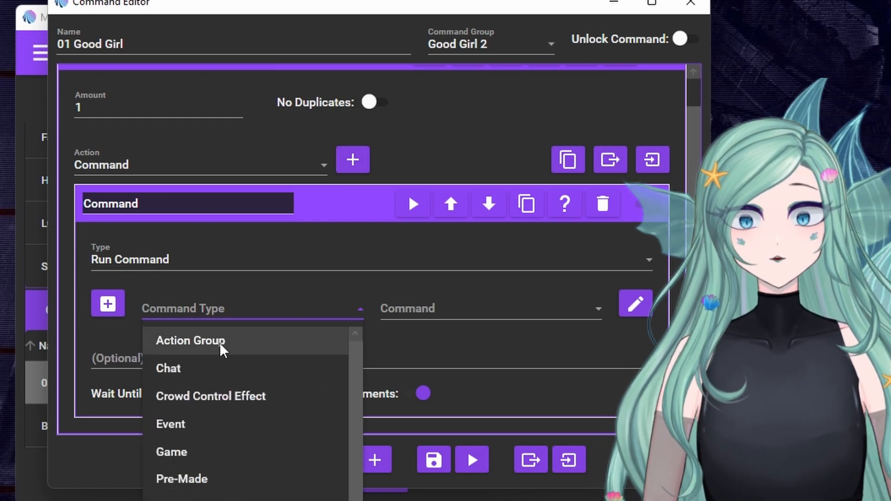
click(222, 350)
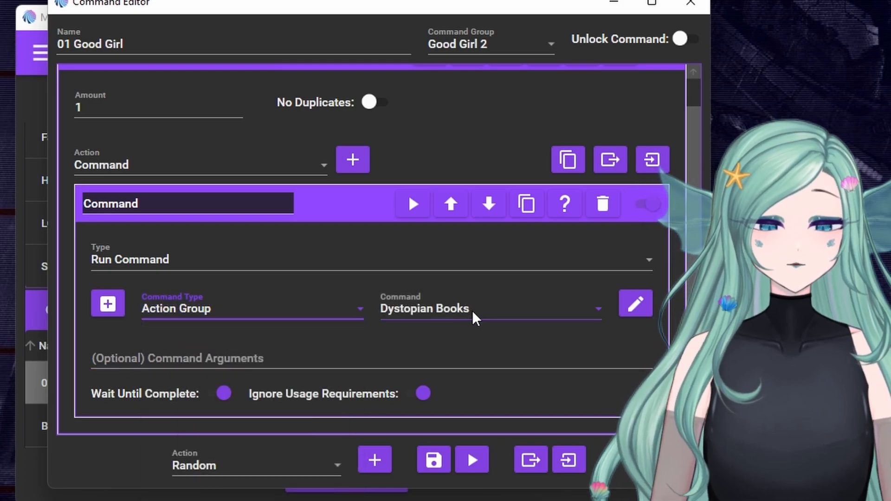
click(474, 318)
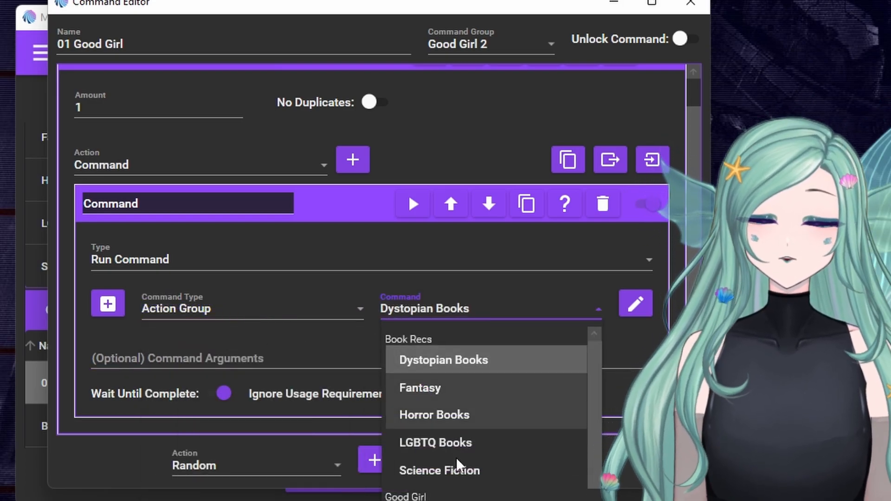
scroll(446, 495, down, 6)
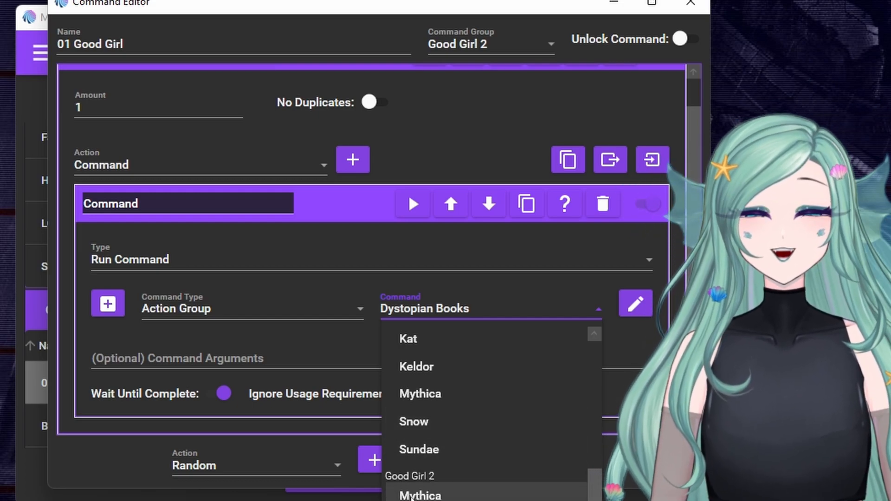
click(412, 496)
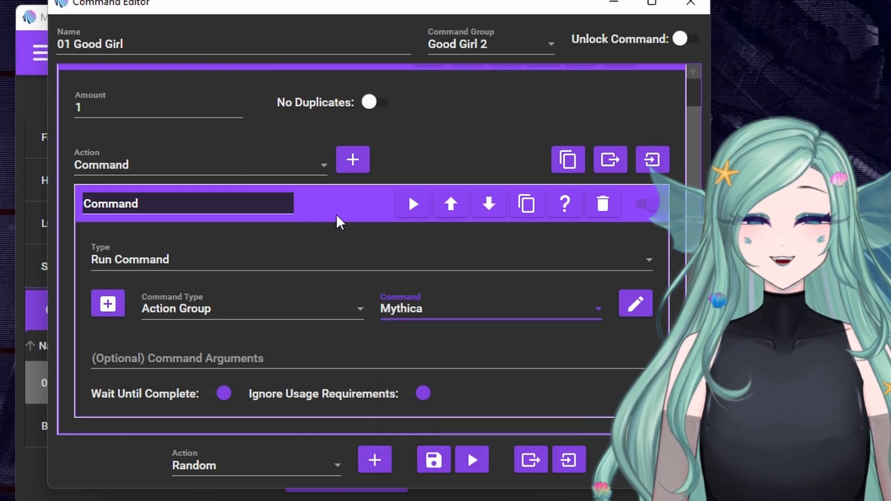
scroll(327, 191, up, 1)
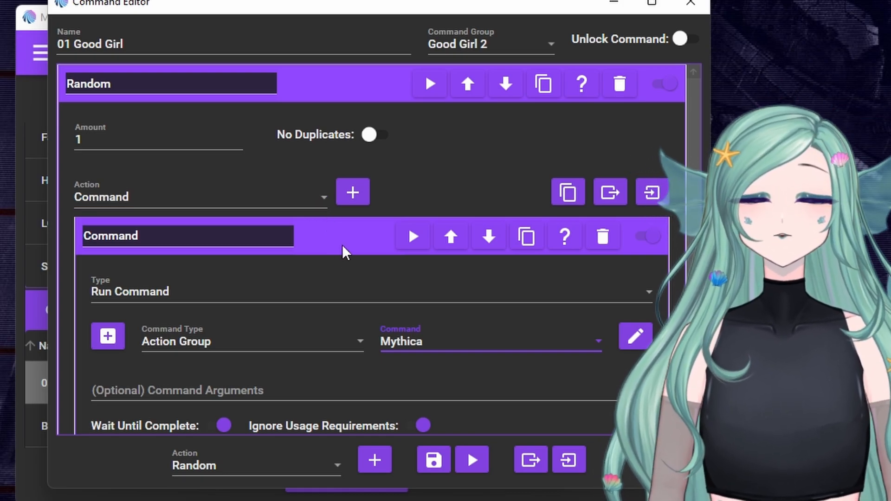
click(341, 248)
click(350, 233)
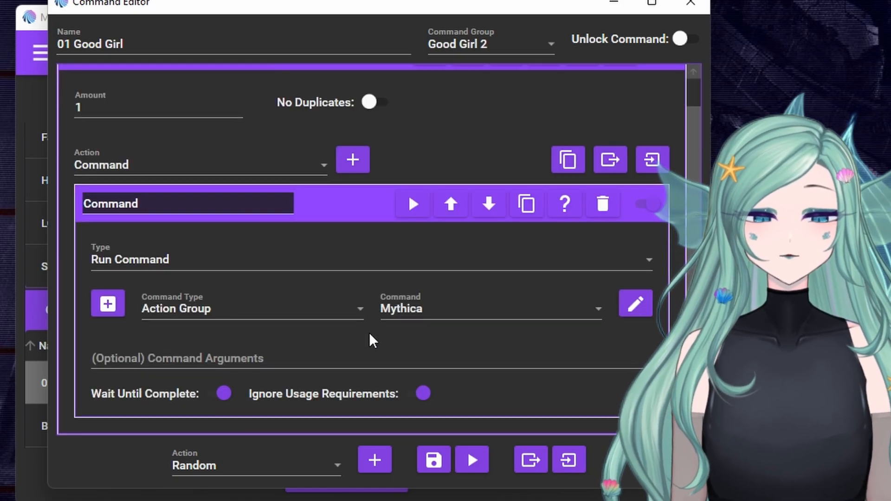
click(351, 203)
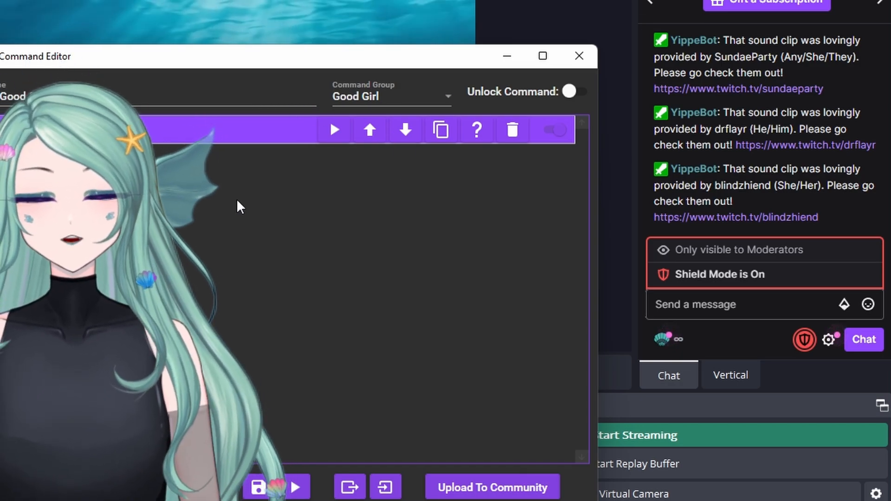
Expand the Random action in the existing Good Girl group's command and test-run it.
click(293, 140)
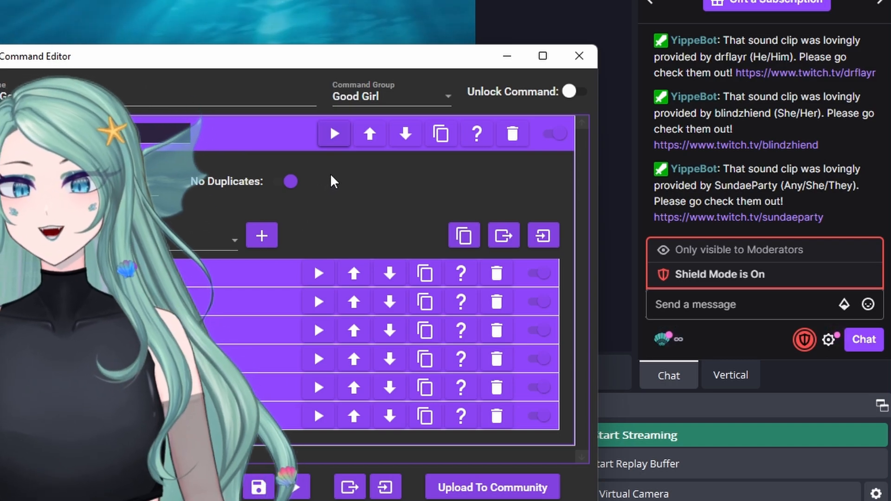
click(329, 136)
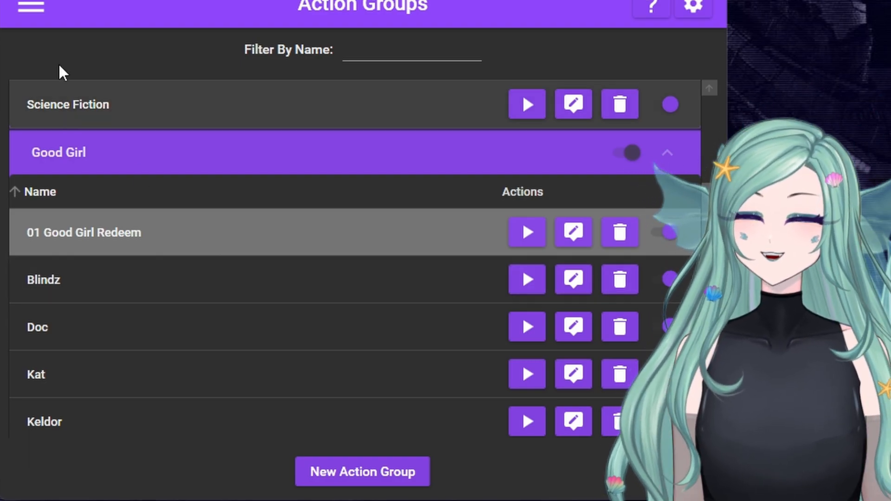
Start a Twitch Channel Points command for an existing reward and select Praise Button as the reward.
click(30, 6)
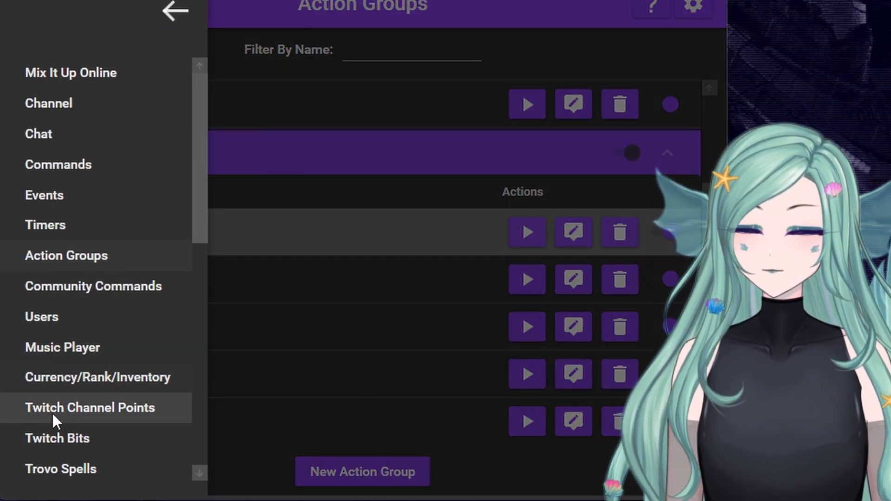
click(52, 414)
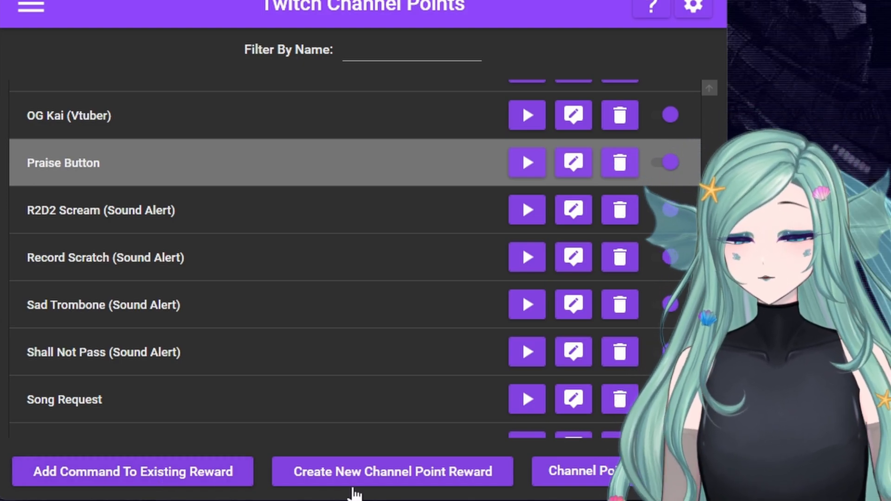
click(198, 482)
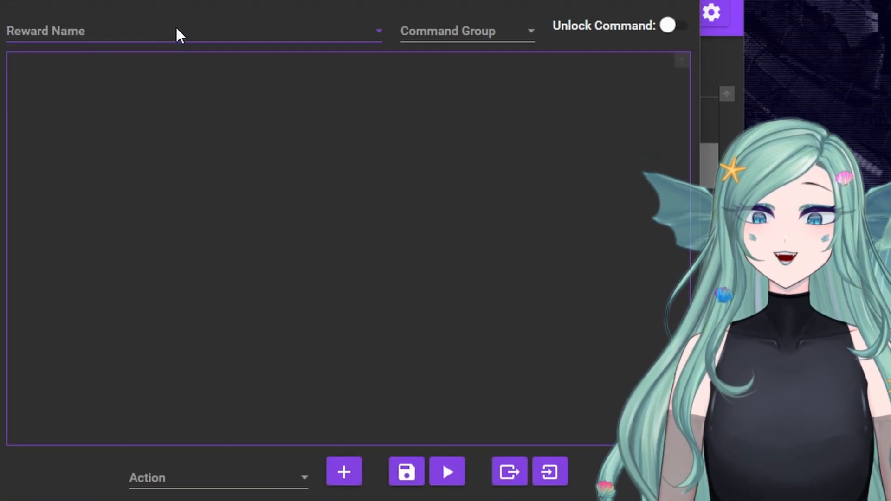
click(176, 29)
scroll(135, 253, down, 4)
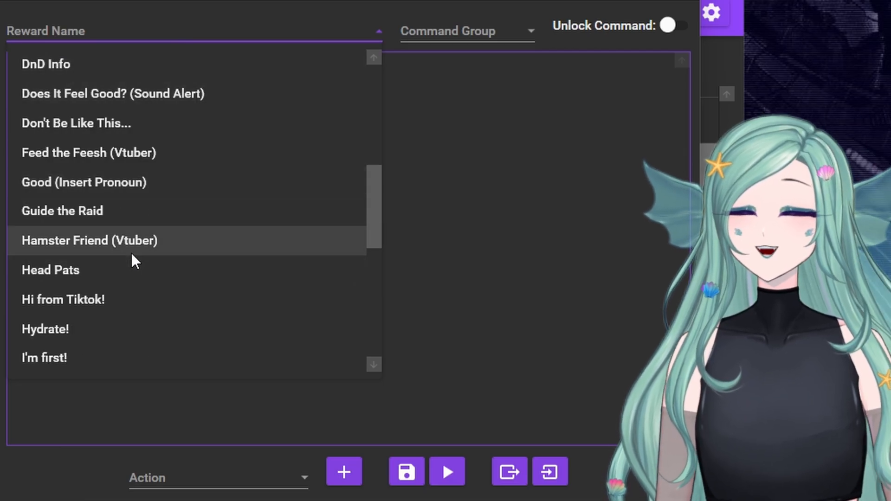
scroll(131, 252, down, 4)
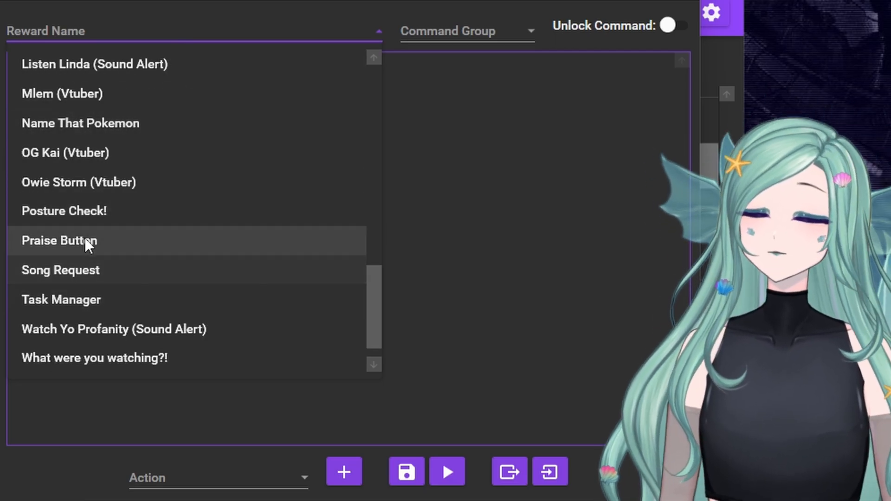
click(88, 242)
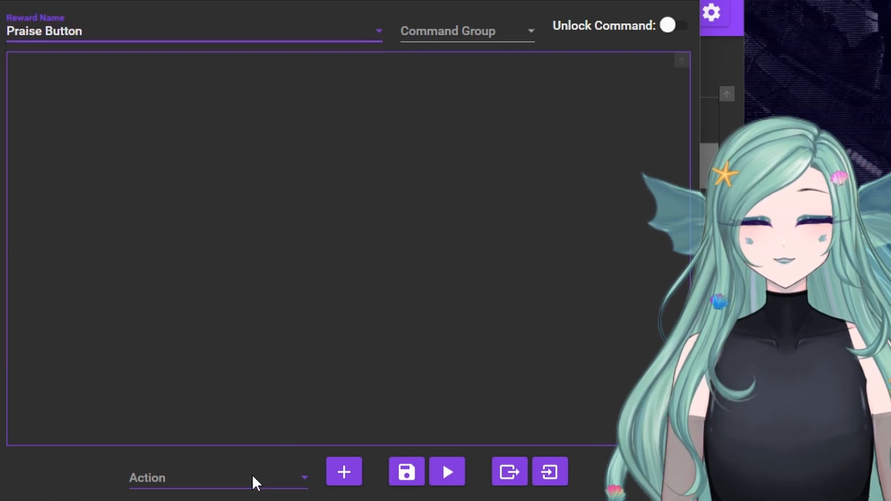
Add a Command action to the Praise Button reward command.
click(247, 472)
scroll(194, 170, up, 2)
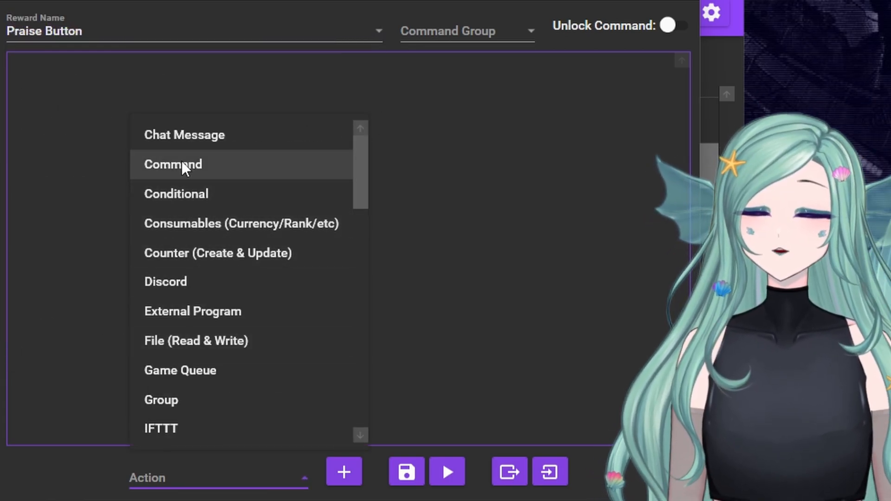
click(182, 164)
click(361, 477)
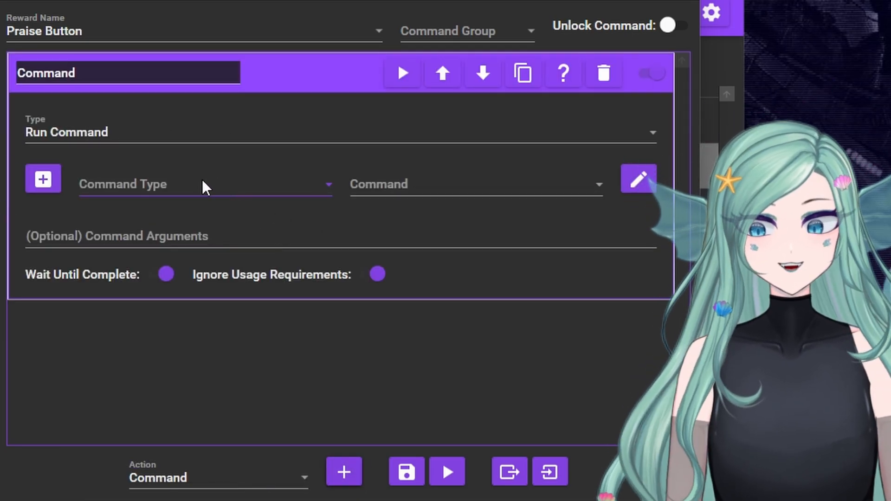
Set the reward's Command action to run the action group 01 Good Girl Redeem.
click(182, 187)
click(155, 221)
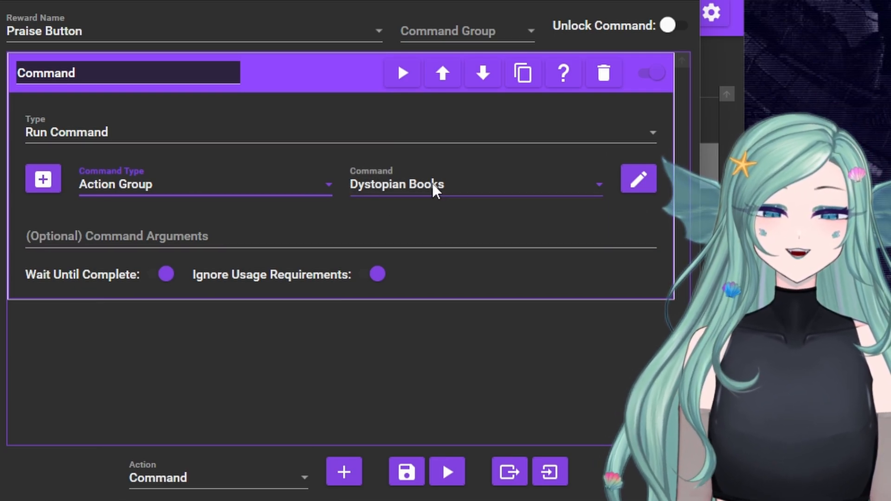
click(432, 184)
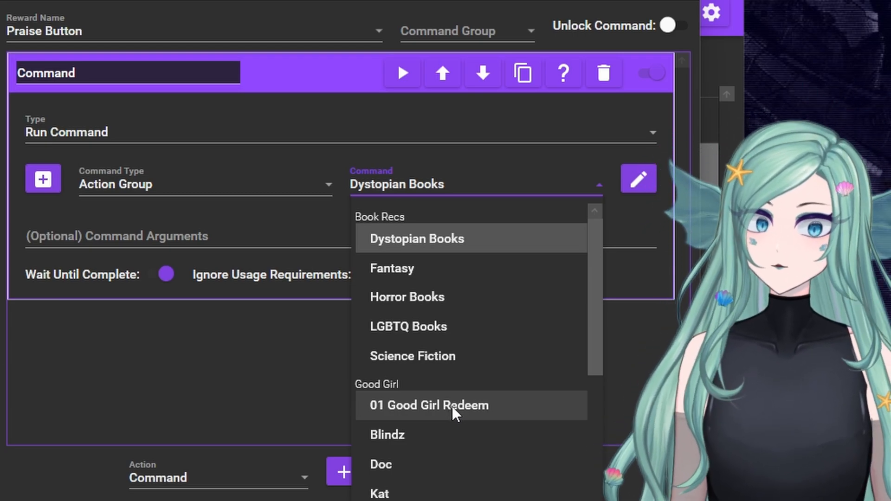
click(452, 406)
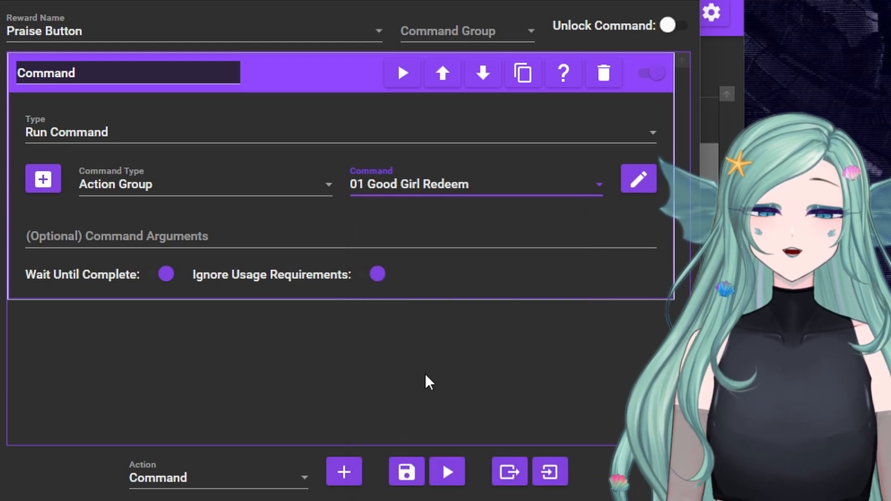